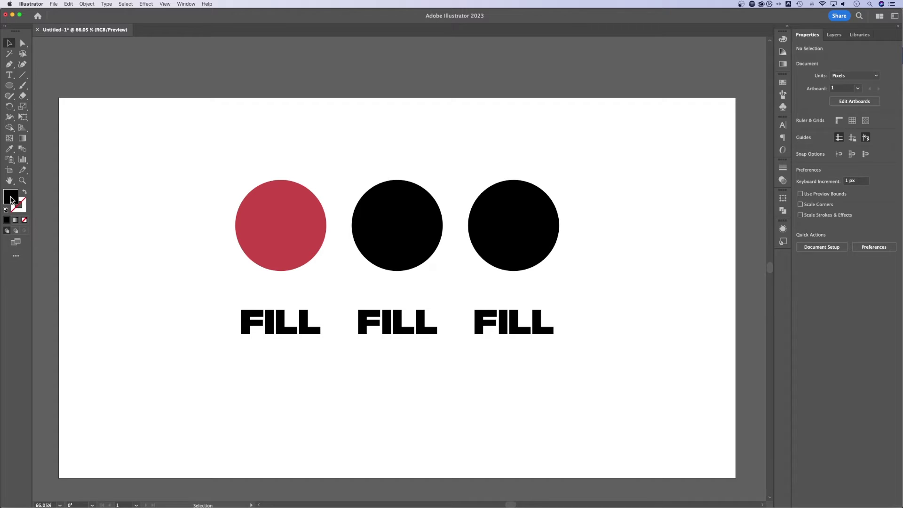
Recolor the left red circle to blue 4659C6 in the Color Picker, then deselect it
left_click(272, 209)
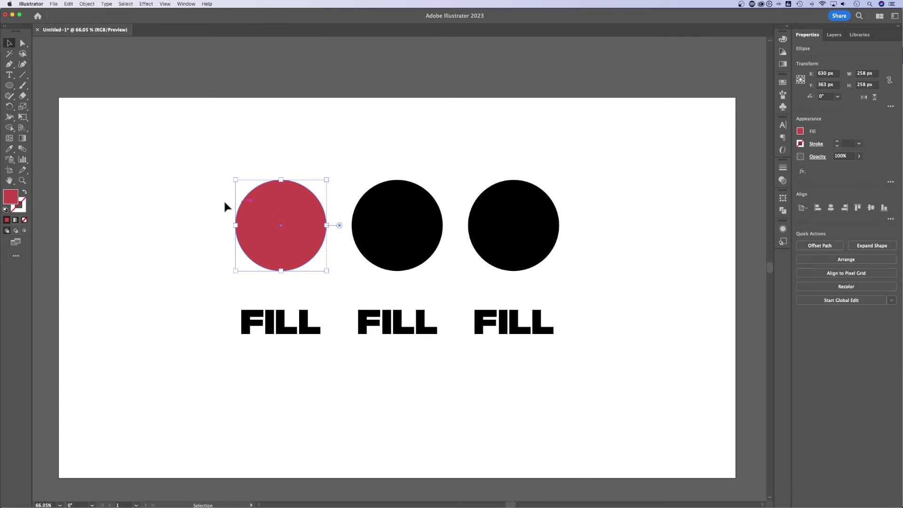
double_click(13, 199)
left_click(460, 243)
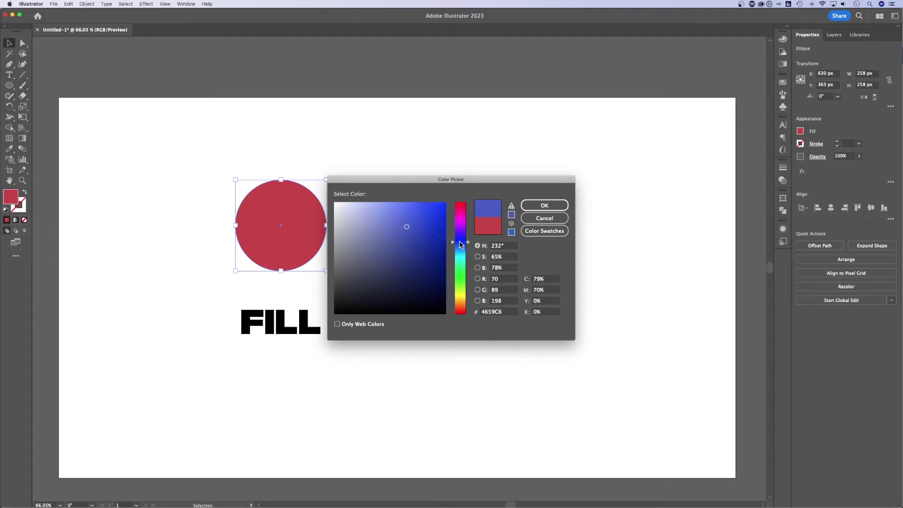
left_click(415, 231)
left_click(544, 205)
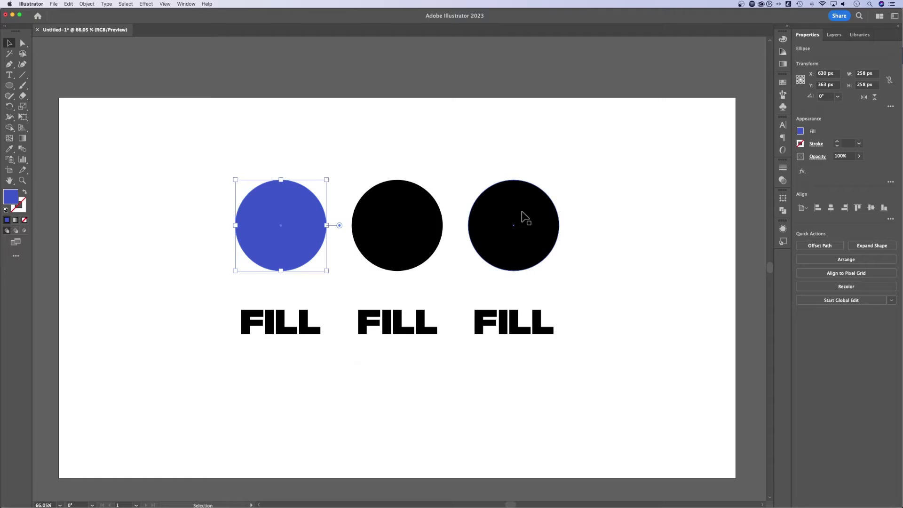
left_click(361, 143)
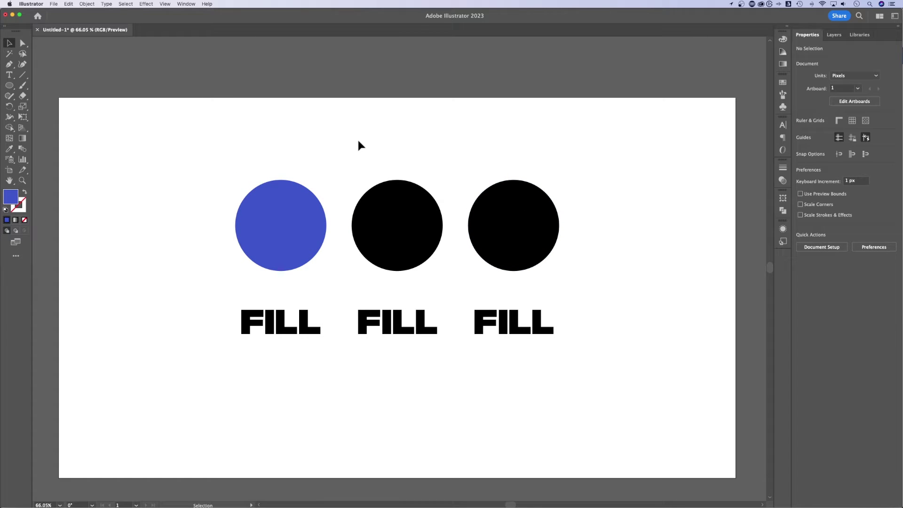
Copy the left circle's blue onto the middle circle with the Eyedropper
left_click(303, 193)
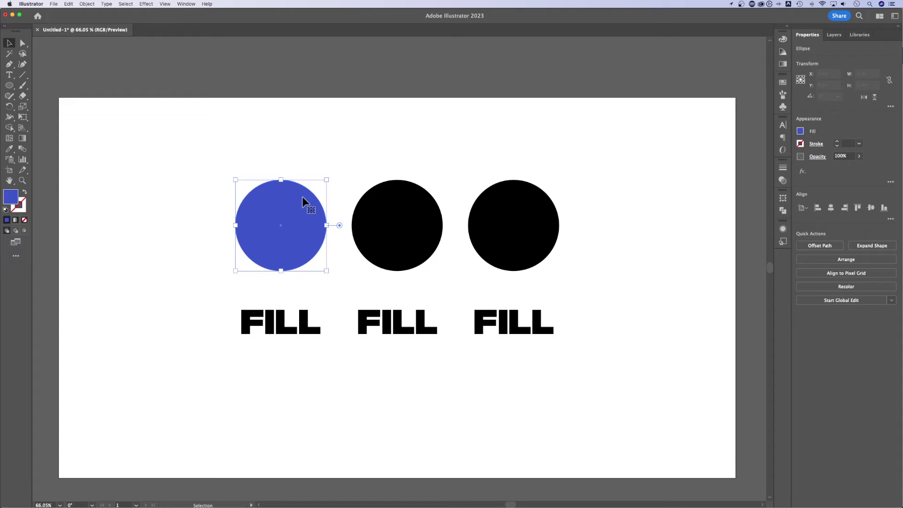
left_click(389, 203)
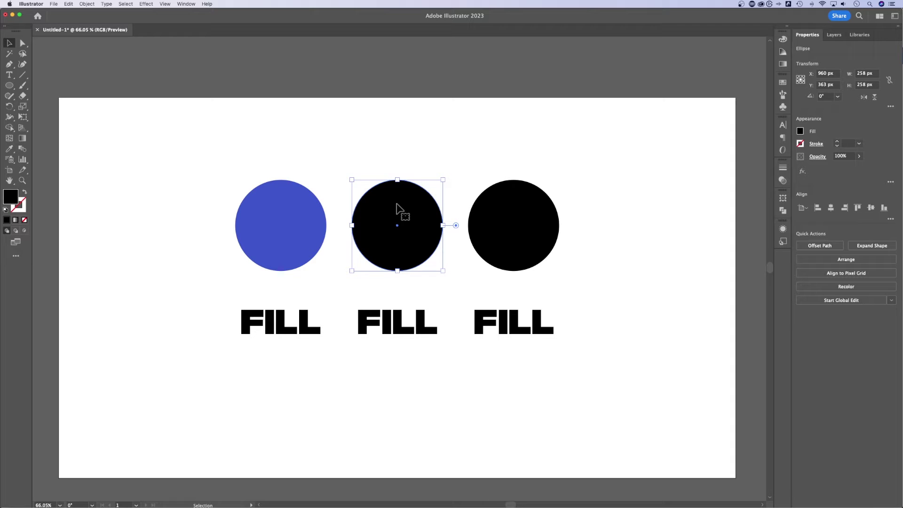
key("i")
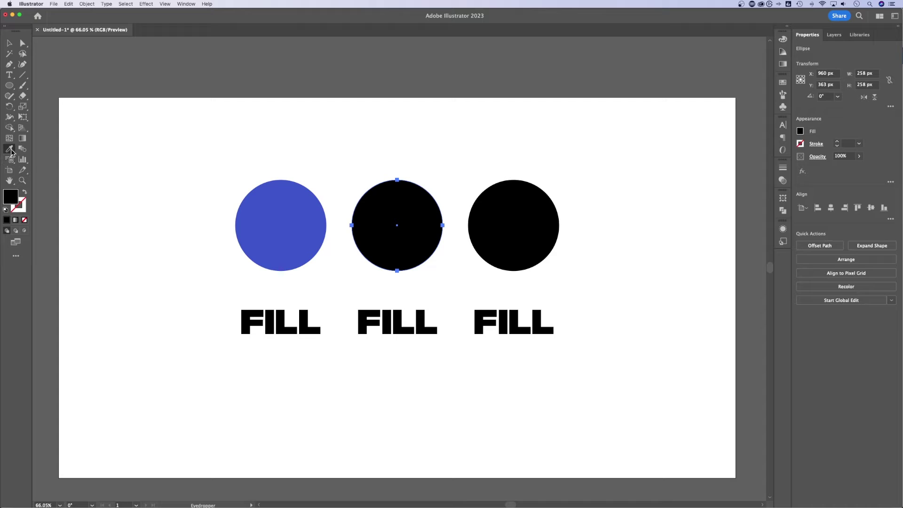
left_click(286, 195)
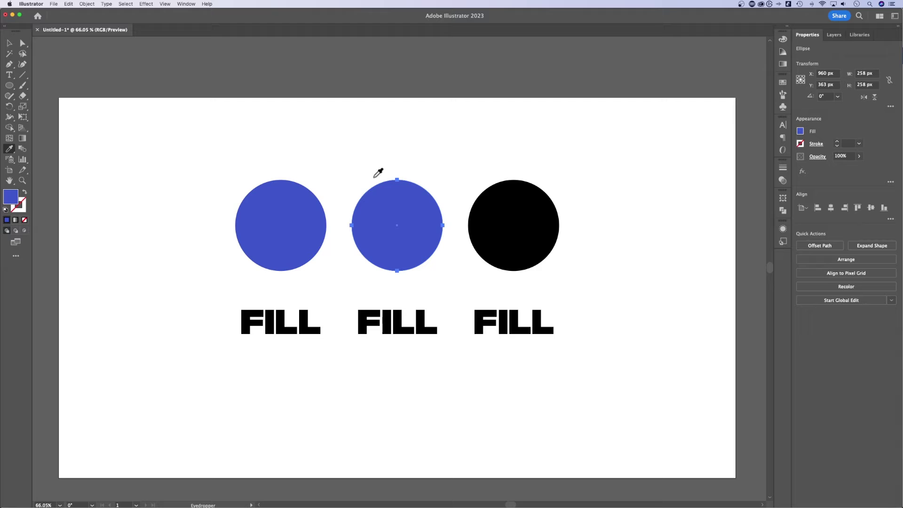
key("v")
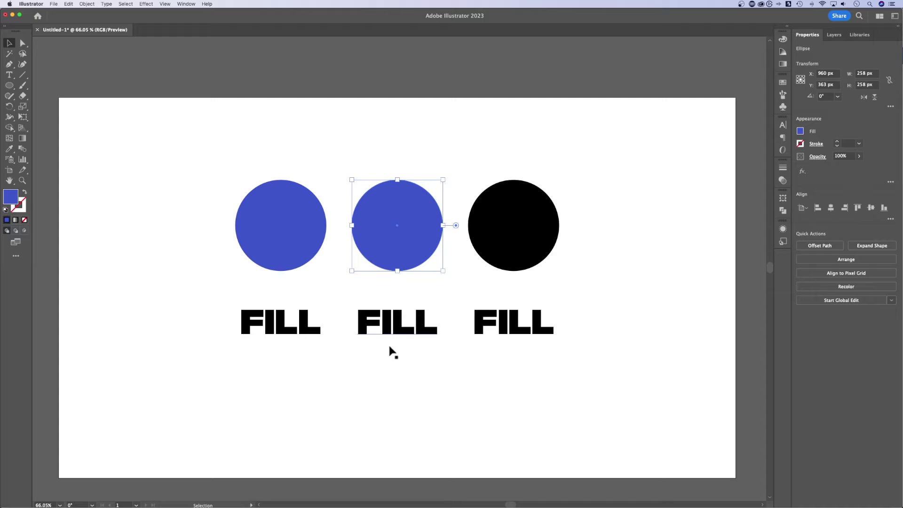
Color the left and middle FILL labels red, then match them to the circles' blue with the Eyedropper
left_click_drag(325, 338, 267, 314)
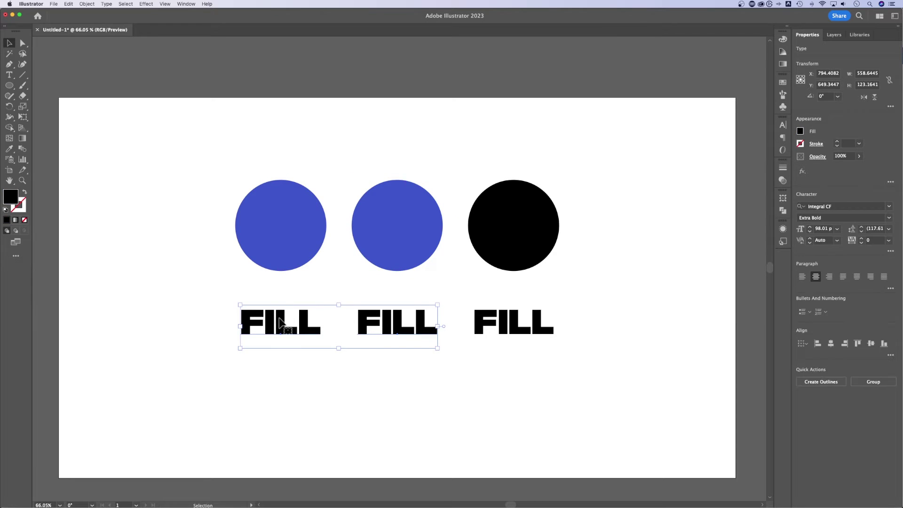
double_click(12, 197)
left_click_drag(414, 238, 417, 221)
left_click(532, 210)
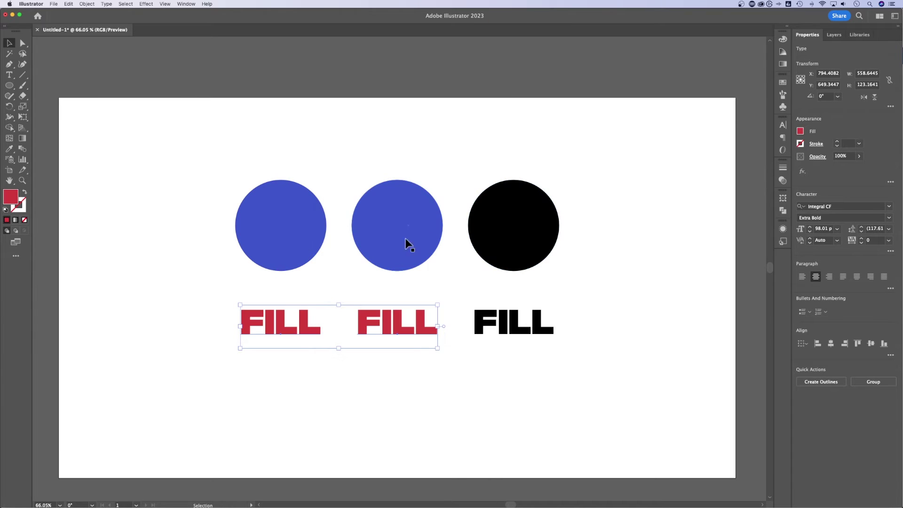
key("i")
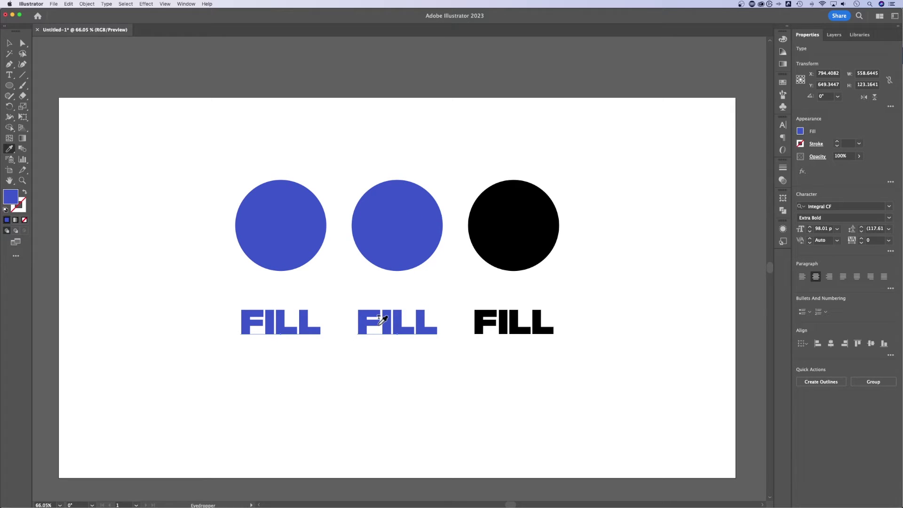
key("v")
left_click(429, 374)
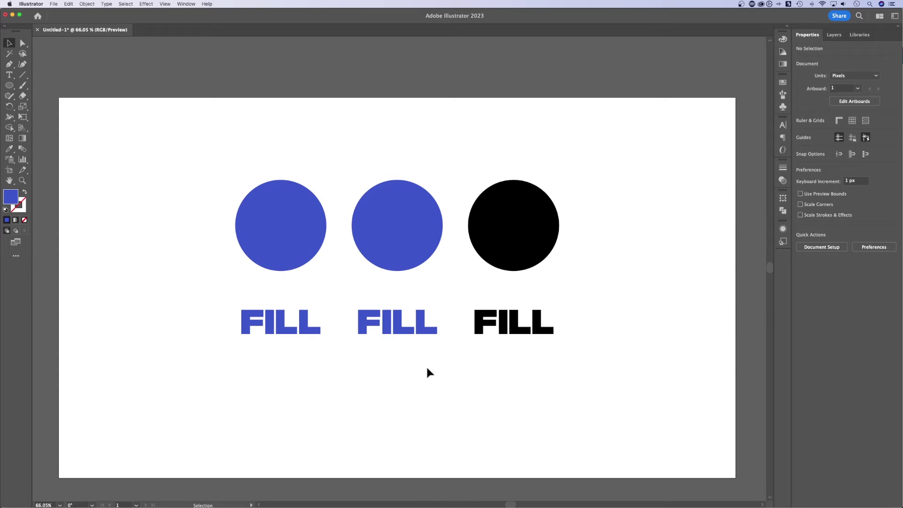
Show the Swatches panel and fill the right and middle circles with RGB Yellow
left_click(545, 242)
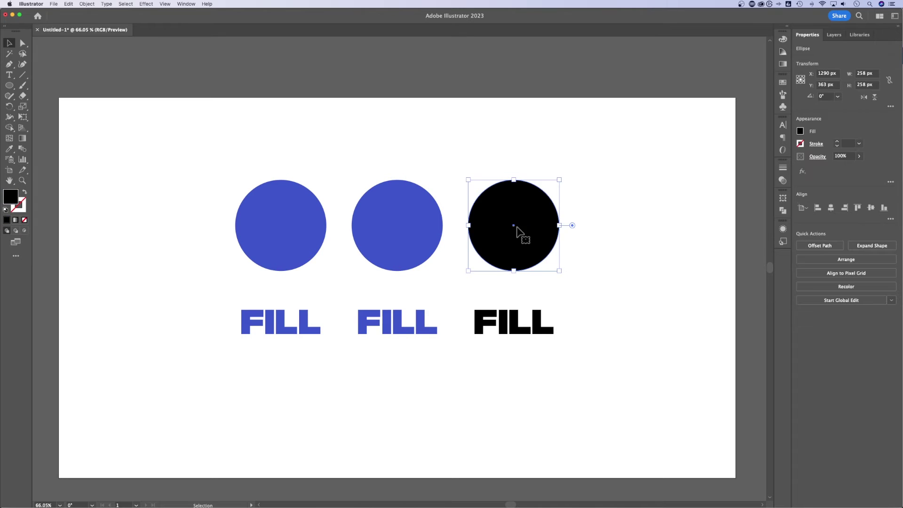
left_click(188, 4)
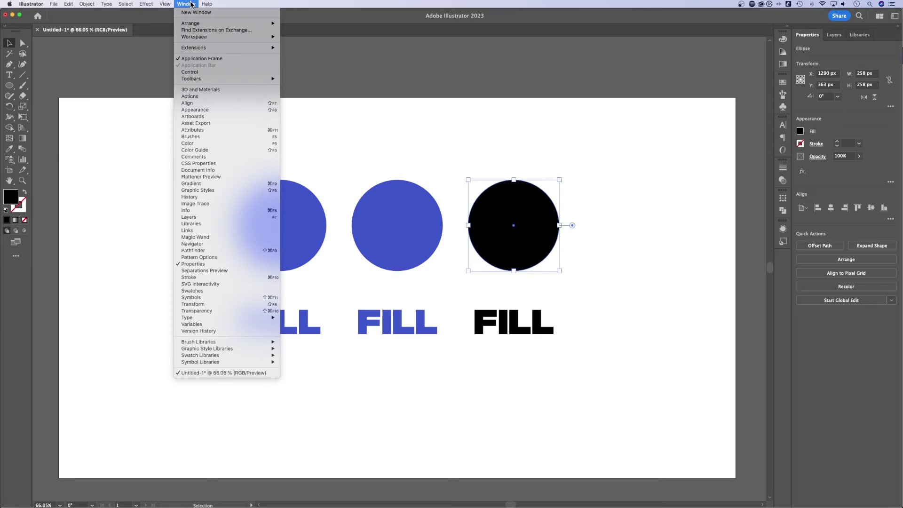
left_click(212, 291)
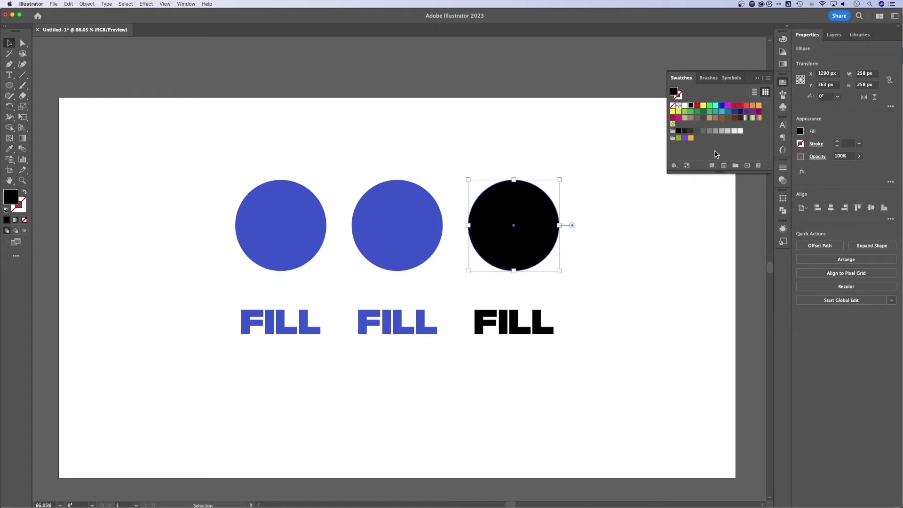
left_click(704, 106)
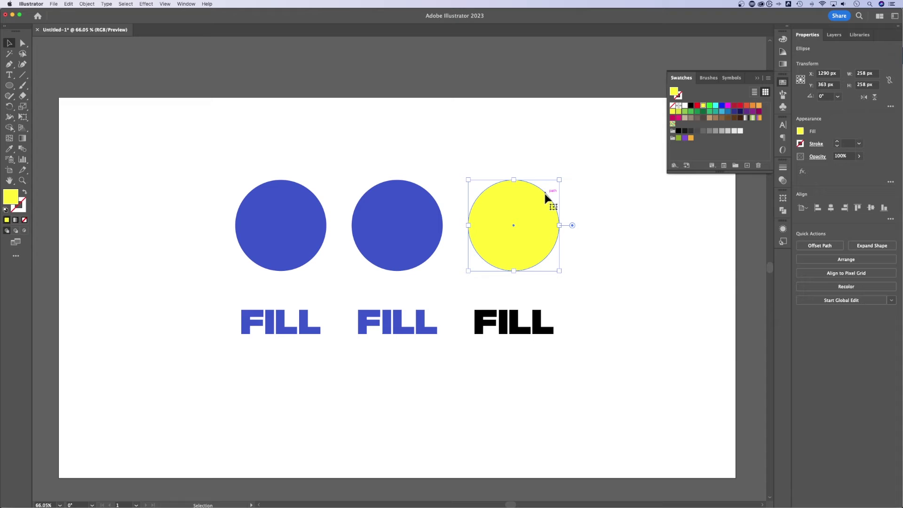
left_click_drag(574, 137, 420, 211)
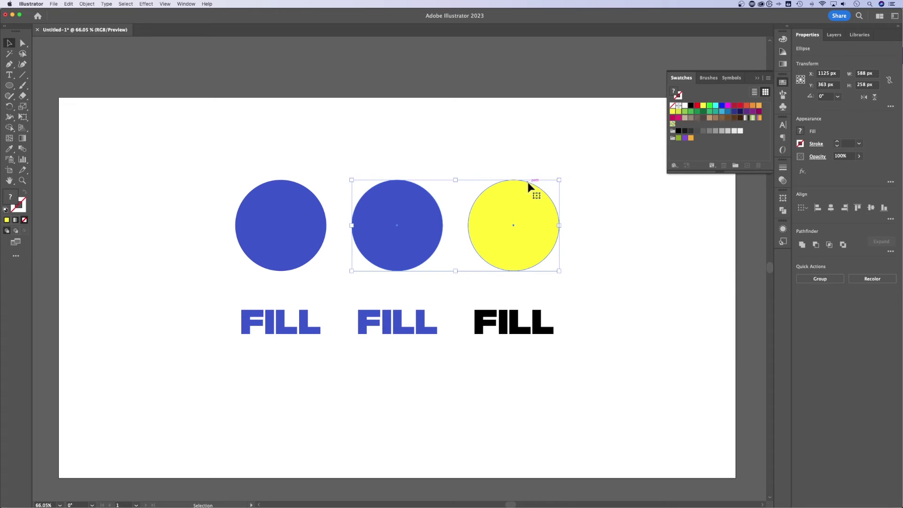
left_click(673, 113)
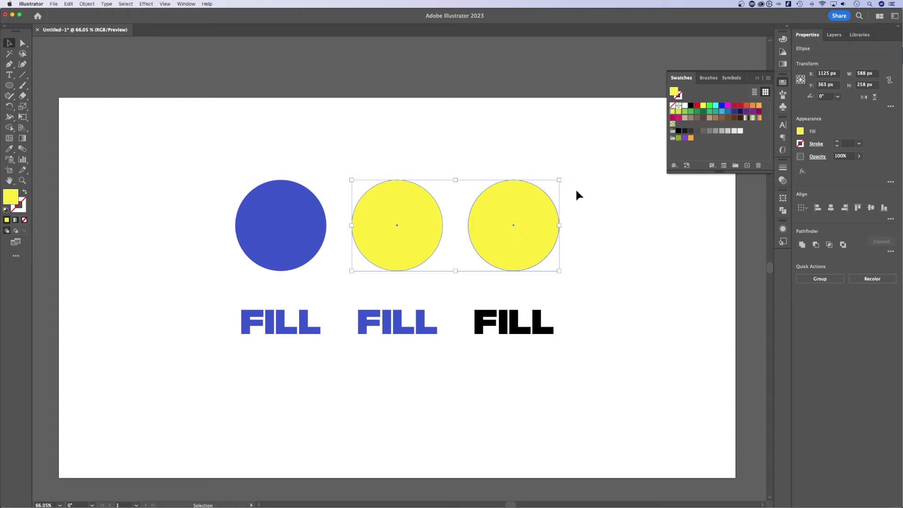
Fill the middle and right circles with a new global orange swatch FC8321 and reposition it
left_click(748, 166)
left_click(431, 220)
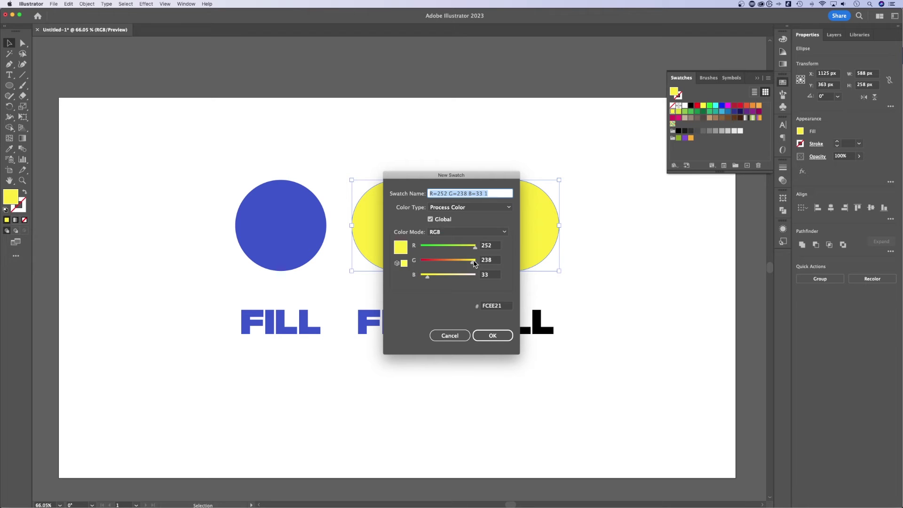
left_click_drag(473, 263, 450, 266)
left_click(498, 336)
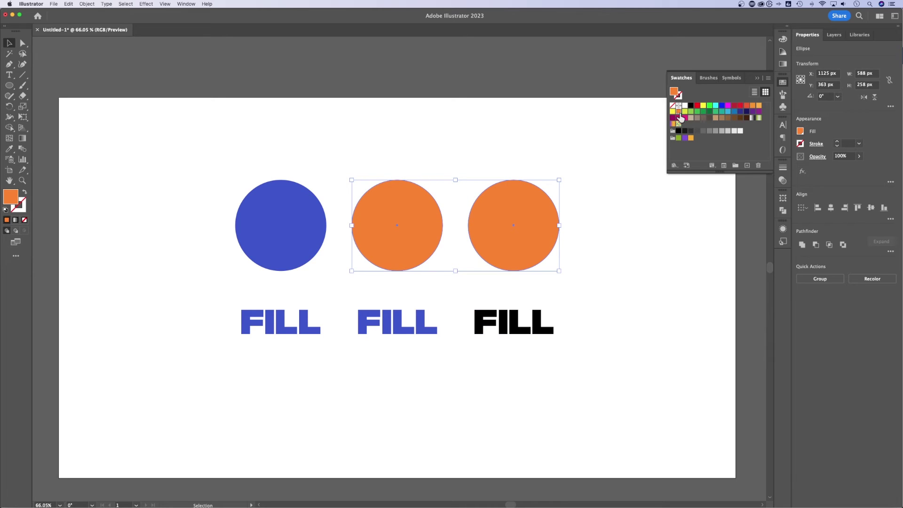
left_click_drag(679, 116, 684, 124)
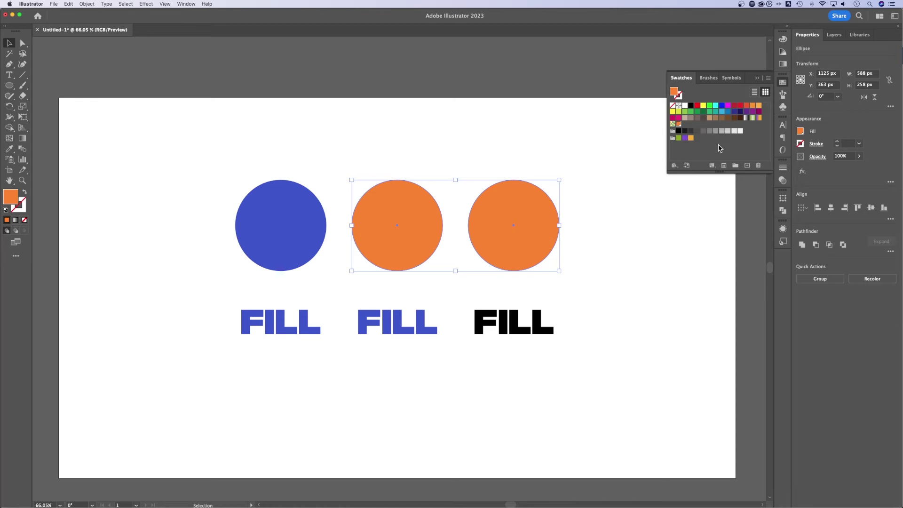
Create Color Group 1 from the selected orange swatch
left_click(736, 166)
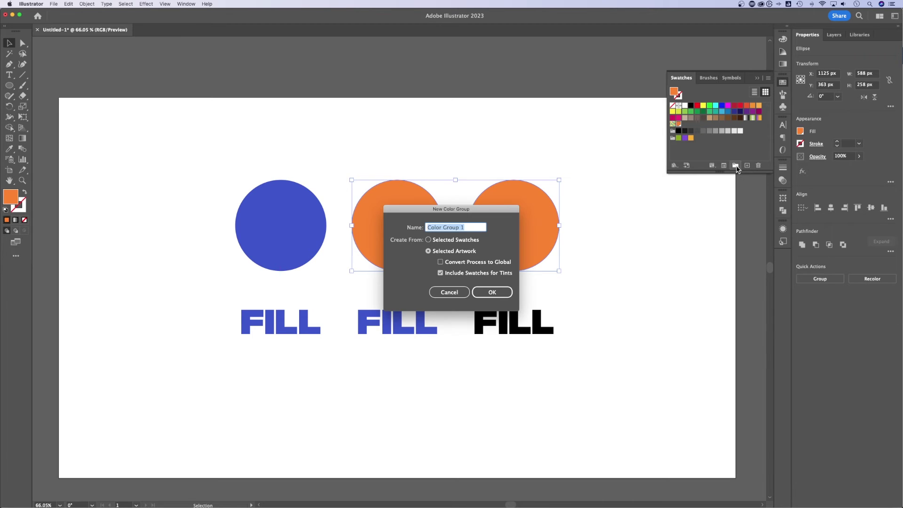
left_click(429, 240)
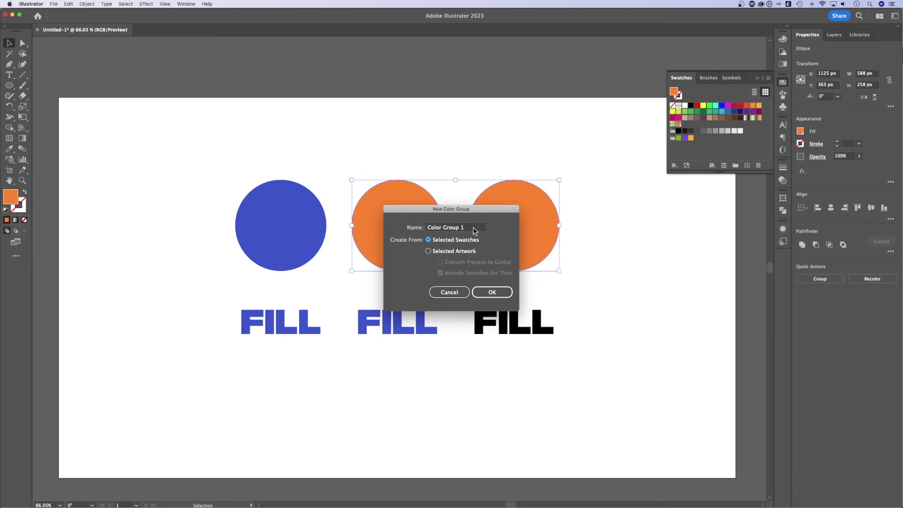
left_click_drag(473, 230, 424, 232)
left_click(489, 291)
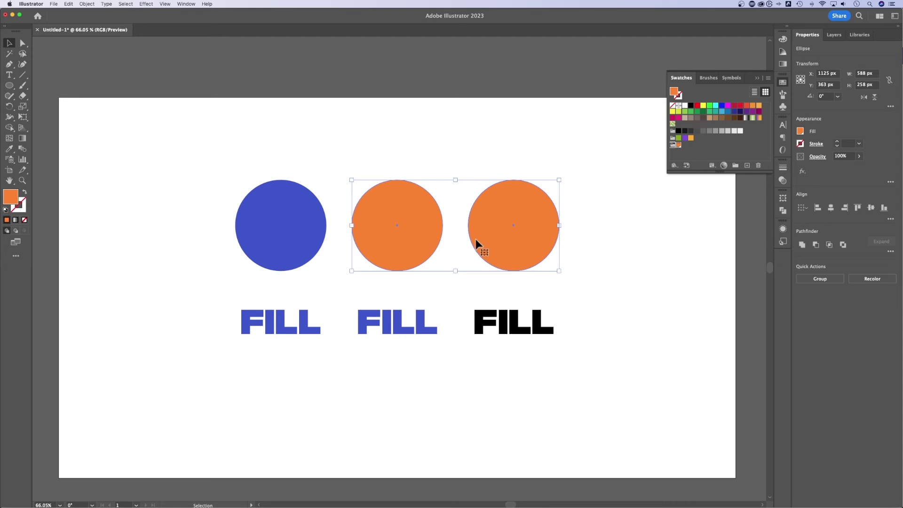
Make the right FILL label orange with the swatch, then select the left blue circle
left_click(506, 323)
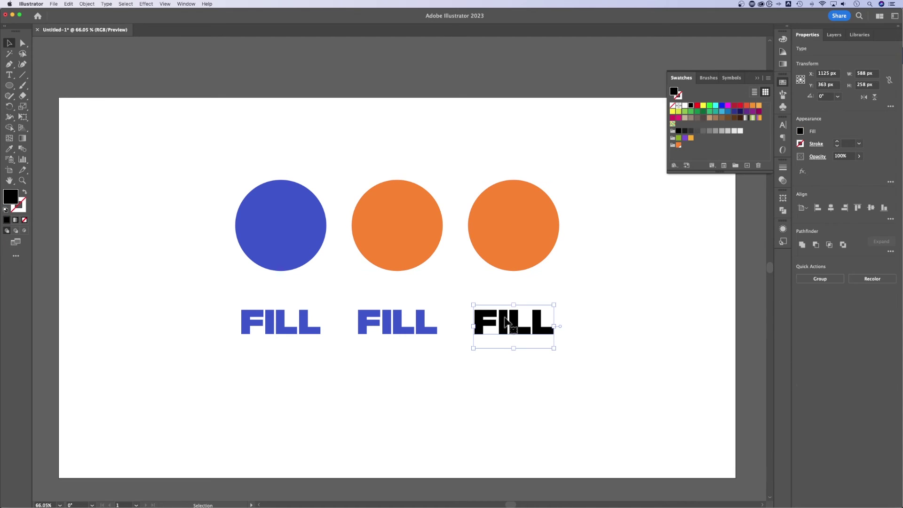
left_click(678, 147)
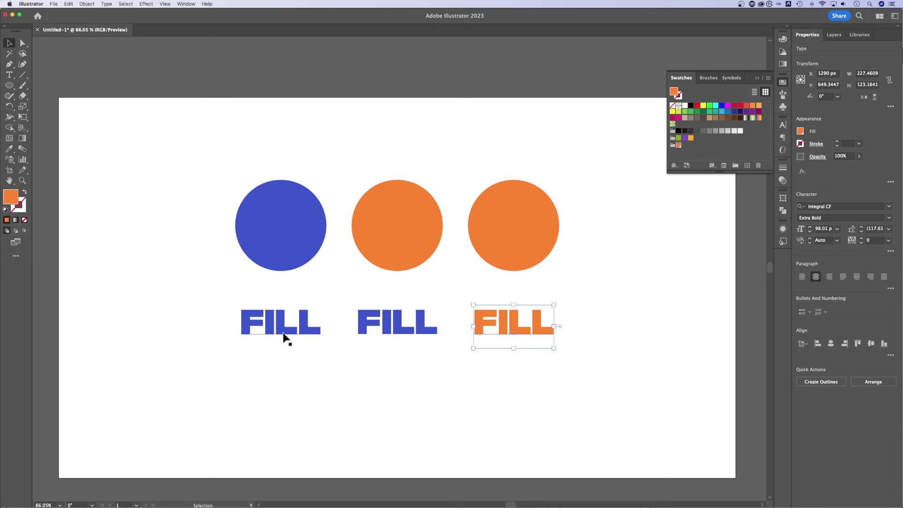
left_click(295, 231)
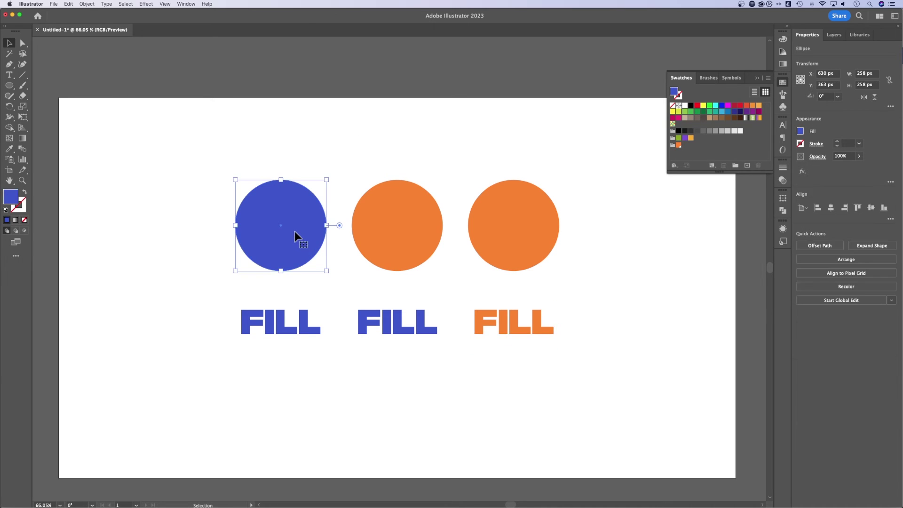
Lighten the left circle's fill to a softer blue, 5C6FBF, in the Color Picker
left_click(748, 166)
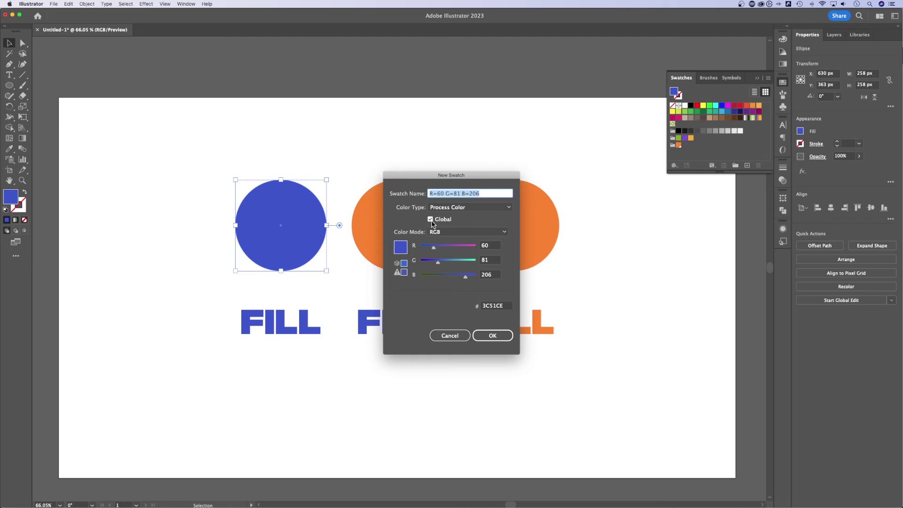
left_click(450, 335)
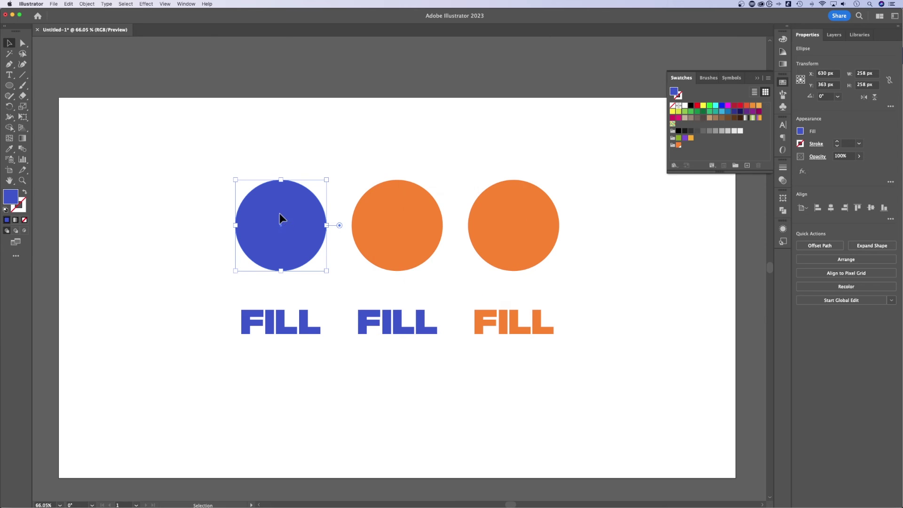
double_click(10, 199)
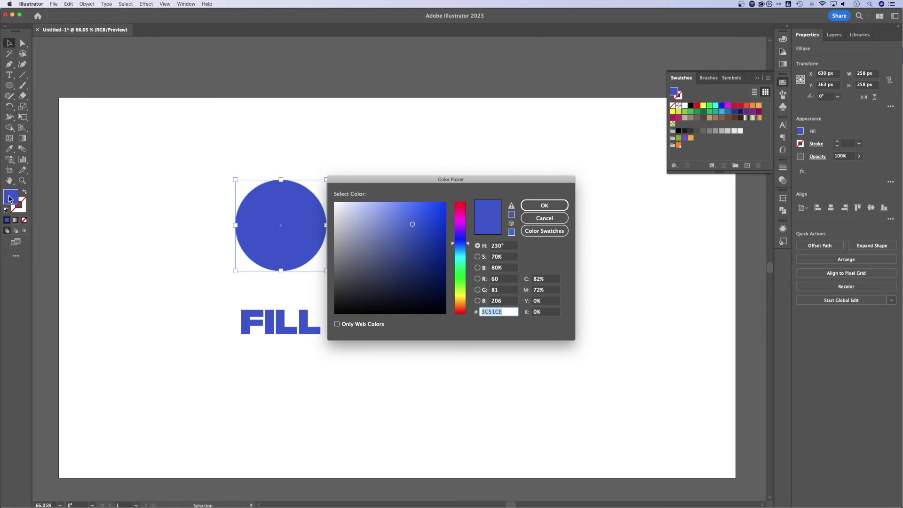
mouse_move(402, 223)
left_mouse_down()
mouse_move(385, 258)
mouse_move(386, 232)
mouse_move(394, 229)
left_mouse_up()
left_click(544, 205)
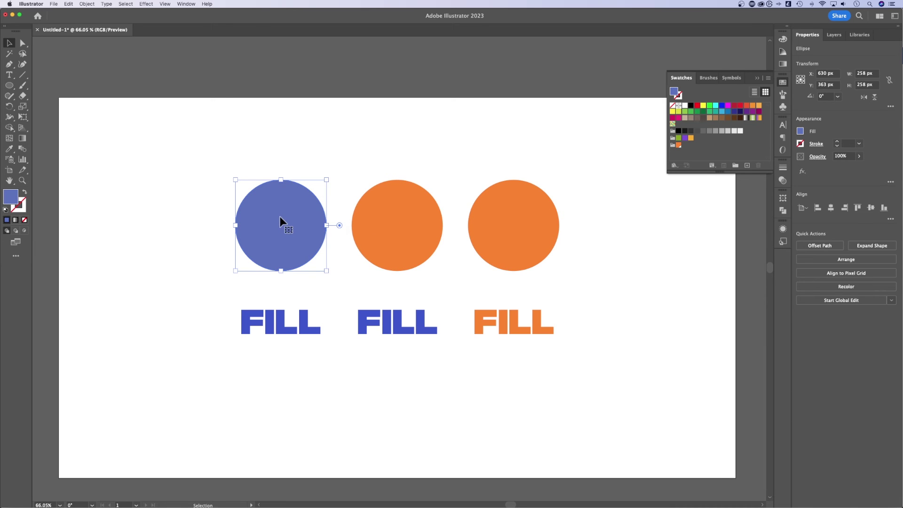
Save the 5C6FBF blue as a global swatch in Color Group 1 and deselect
left_click(747, 165)
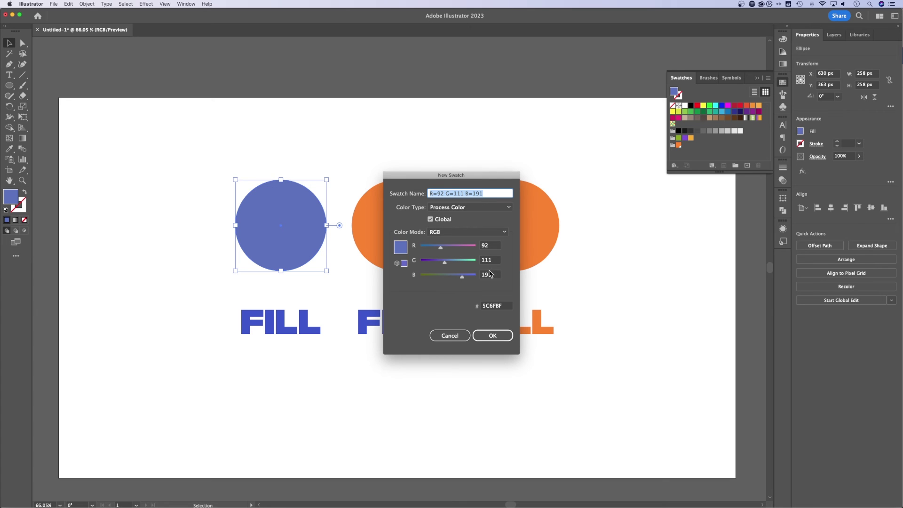
left_click(493, 336)
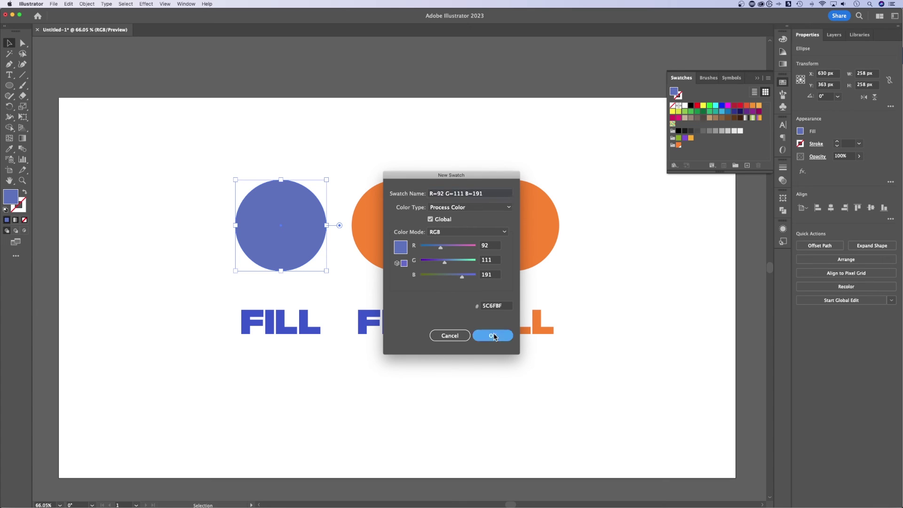
left_click_drag(679, 125, 678, 146)
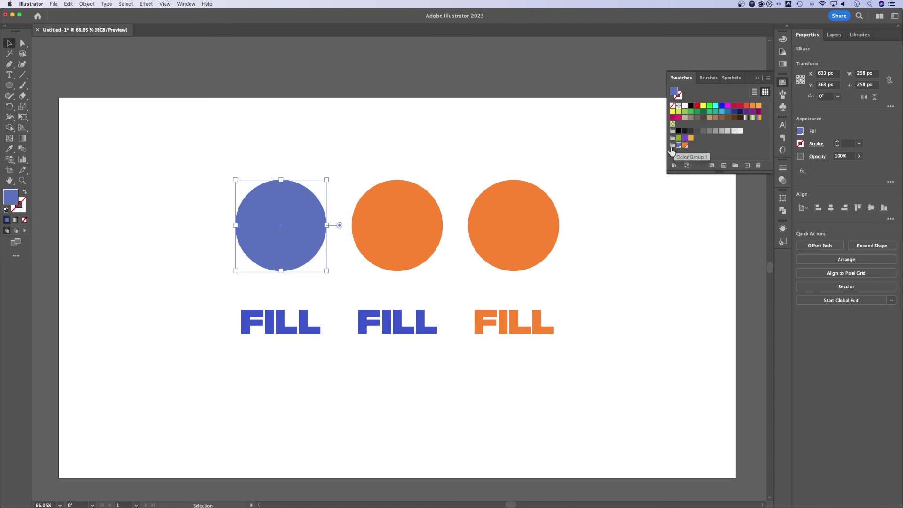
left_click(654, 147)
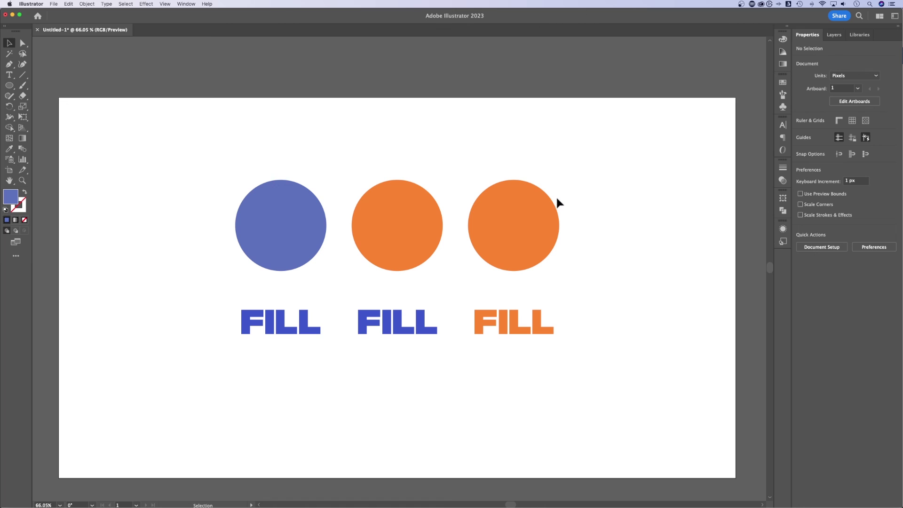
Select the right orange circle
left_click(530, 215)
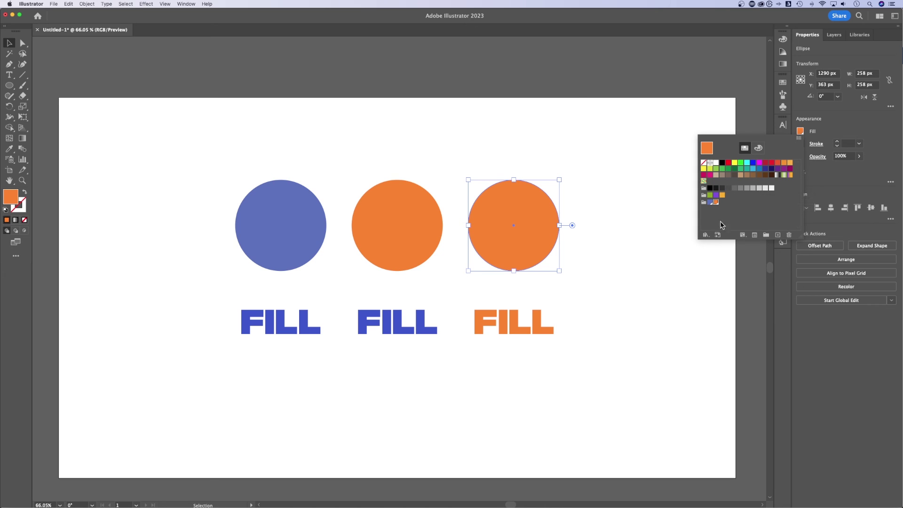
left_click(705, 235)
mouse_move(710, 255)
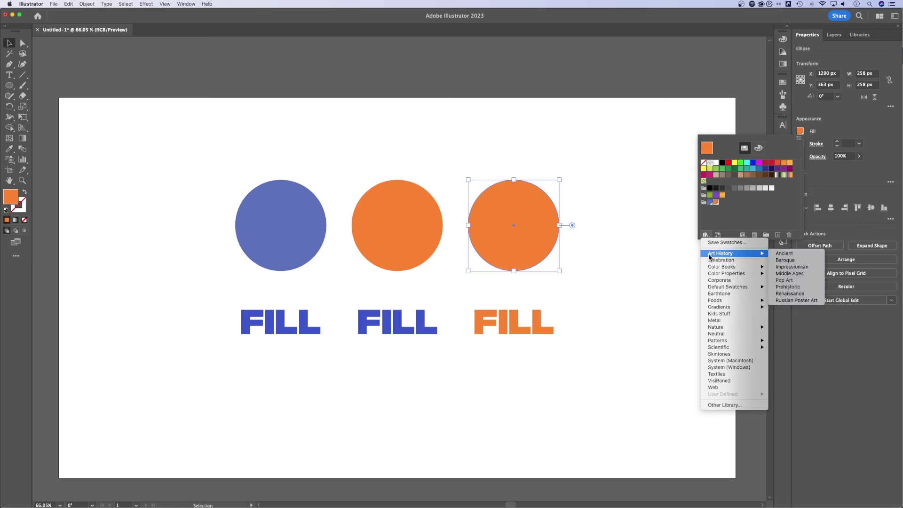
left_click(791, 254)
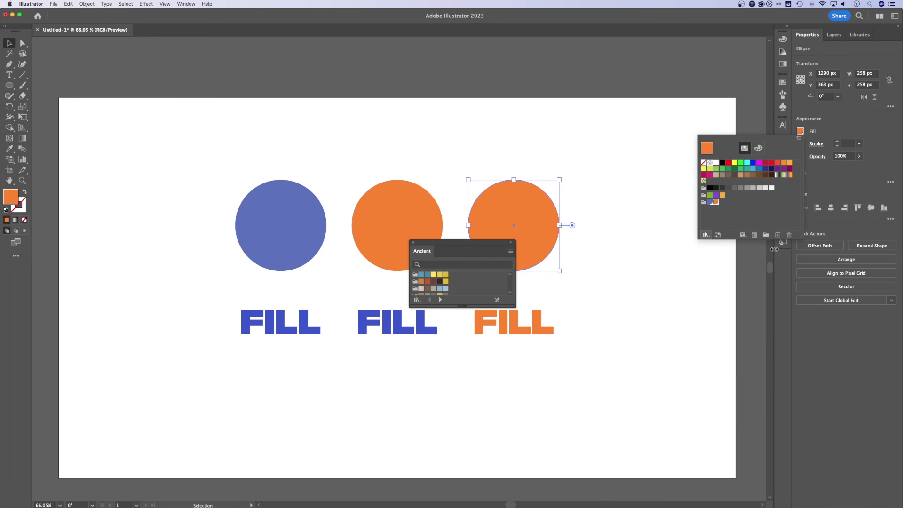
left_click(474, 305)
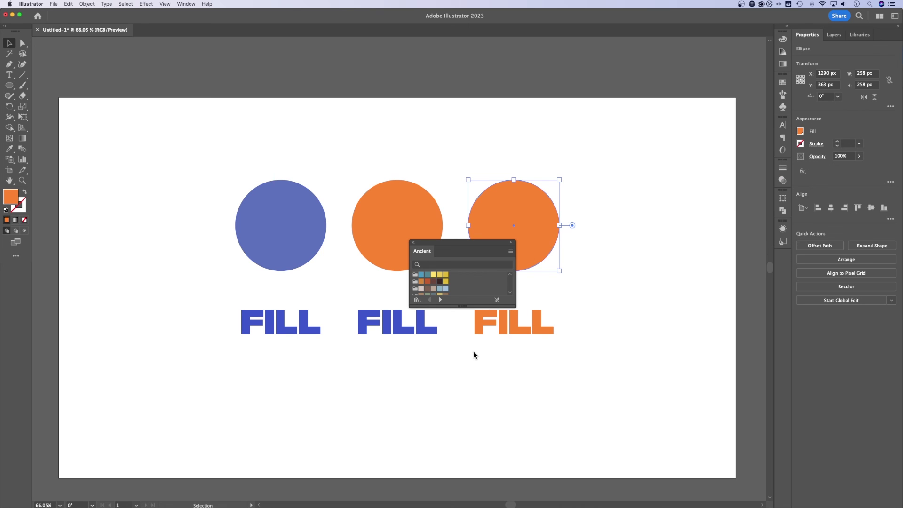
left_click_drag(462, 306, 462, 368)
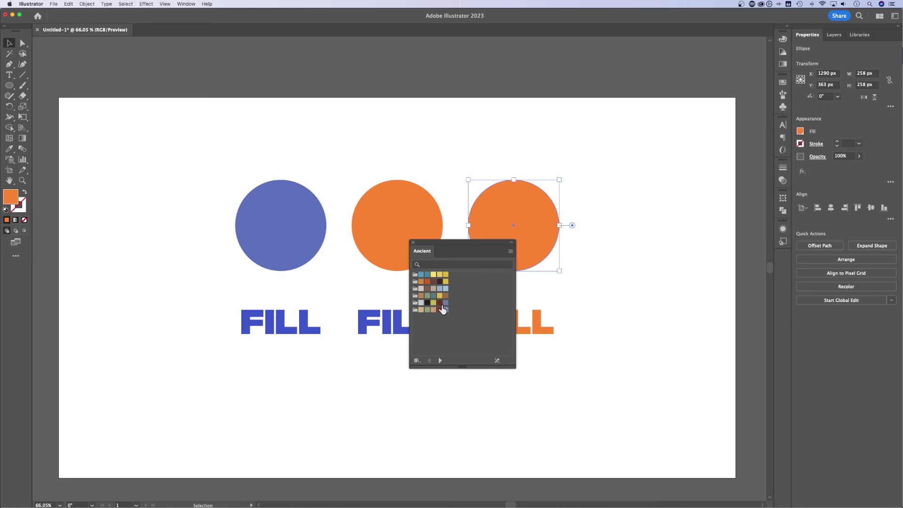
left_click(413, 243)
left_click(642, 221)
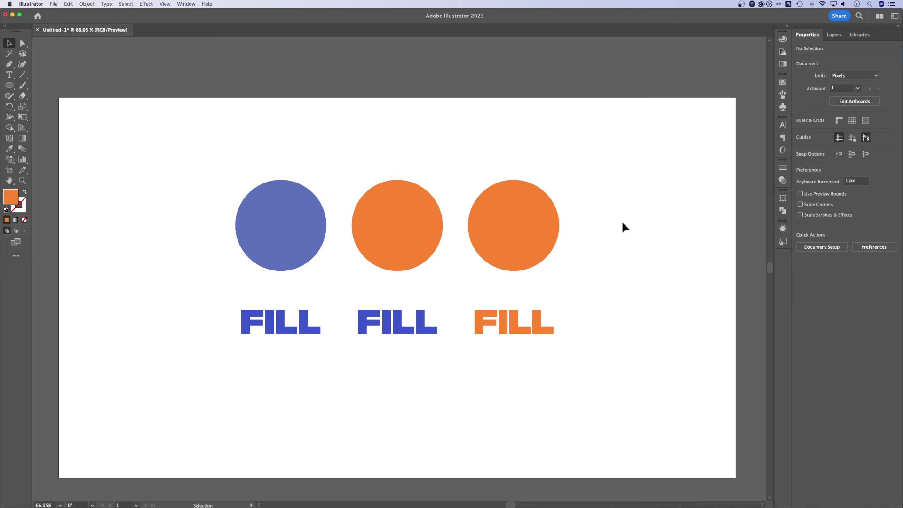